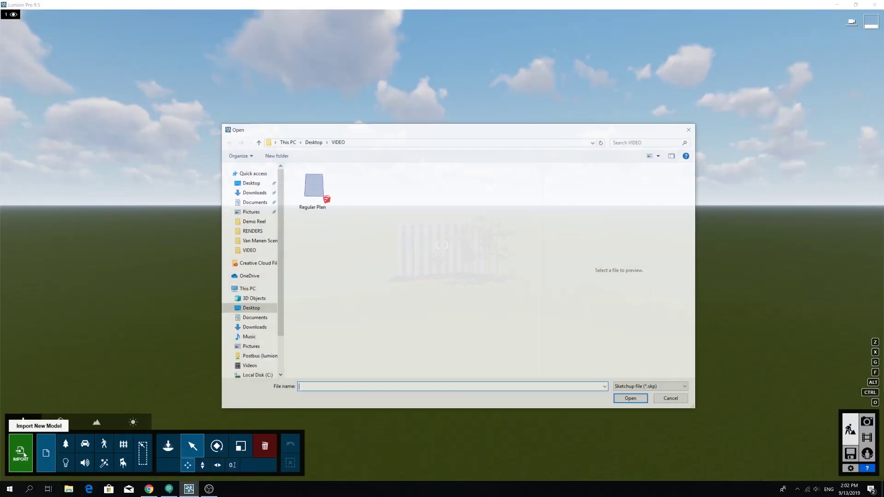
- Import Regular Plan.skp into the scene and scrub the movie clip looking up at the building
{"action": "left_click", "coordinate": [631, 400]}
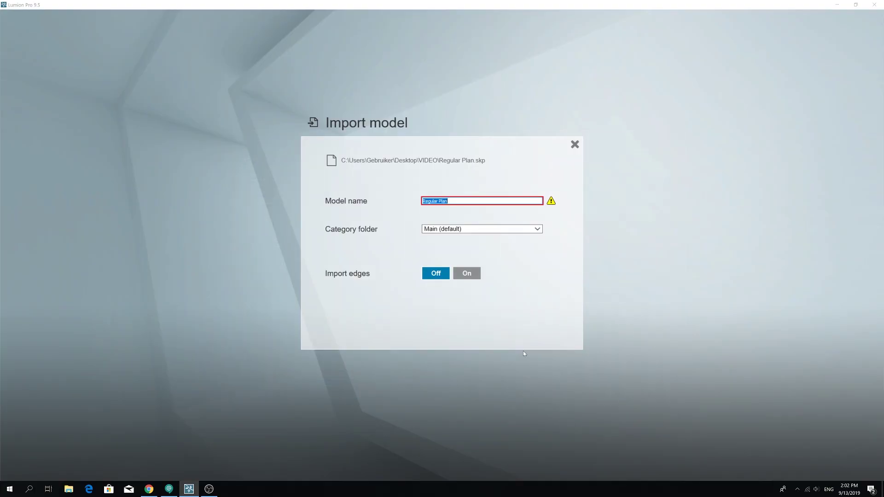
{"action": "left_click", "coordinate": [567, 333]}
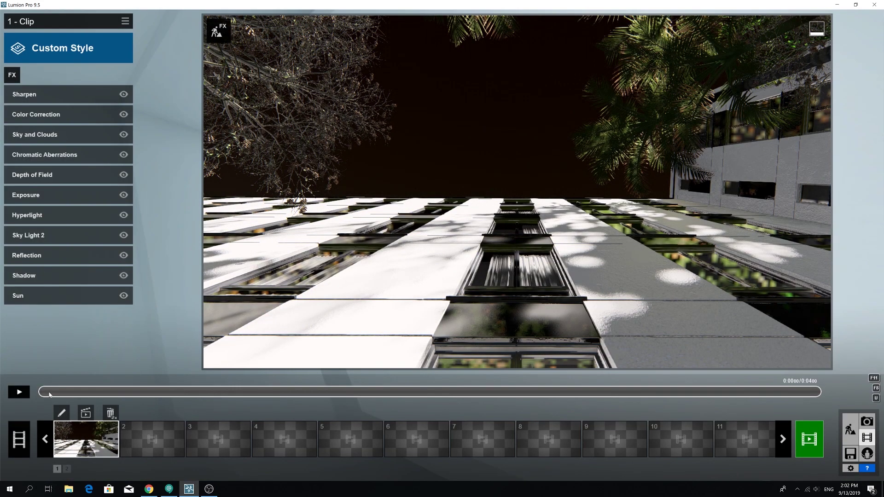
{"action": "mouse_move", "coordinate": [50, 394]}
{"action": "left_mouse_down"}
{"action": "mouse_move", "coordinate": [760, 393]}
{"action": "mouse_move", "coordinate": [37, 400]}
{"action": "left_mouse_up"}
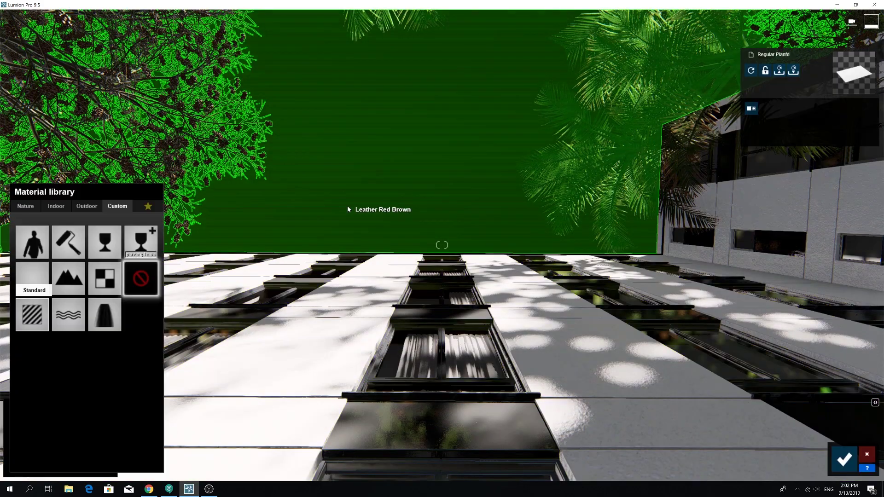
- Apply the Custom Standard material to the flat screen model
{"action": "left_click", "coordinate": [32, 315]}
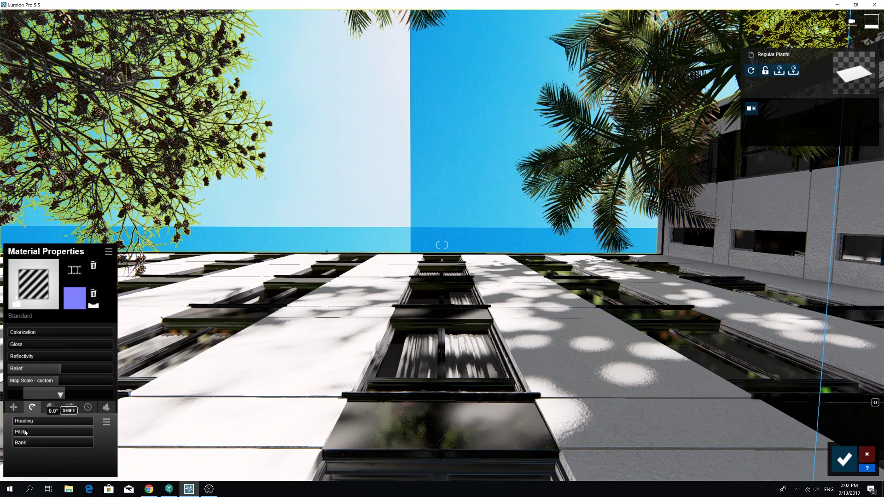
- Rotate the sky video texture's heading, shift its Z offset, and accept the material
{"action": "left_click_drag", "start_coordinate": [19, 424], "coordinate": [31, 425]}
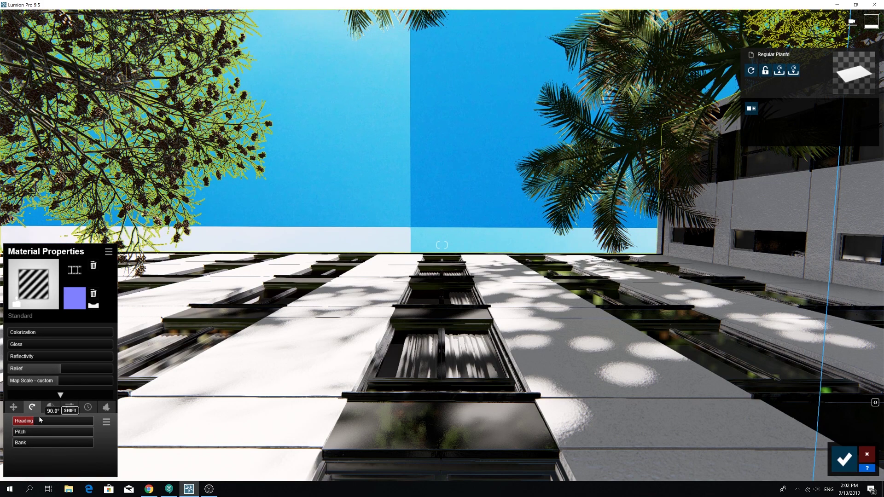
{"action": "left_click", "coordinate": [13, 406]}
{"action": "left_click_drag", "start_coordinate": [20, 442], "coordinate": [54, 450]}
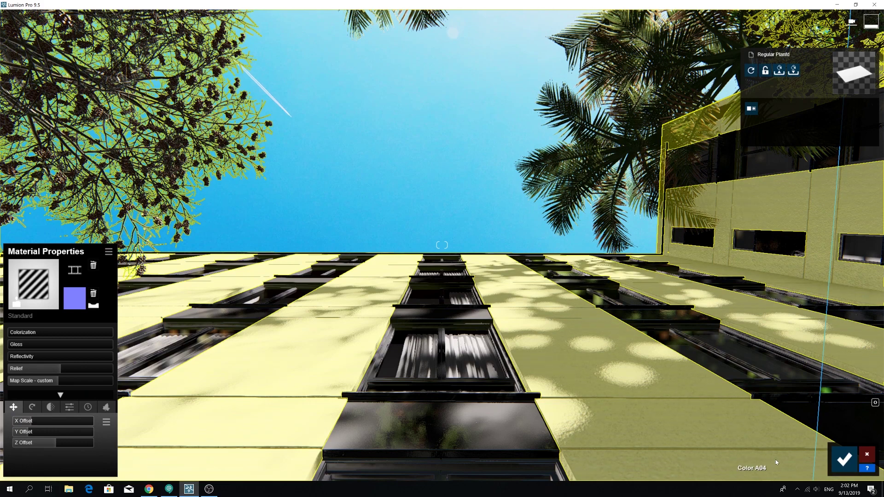
{"action": "left_click", "coordinate": [844, 459]}
- Play the clip in the movie editor to watch the plane pass behind the building
{"action": "left_click", "coordinate": [856, 457]}
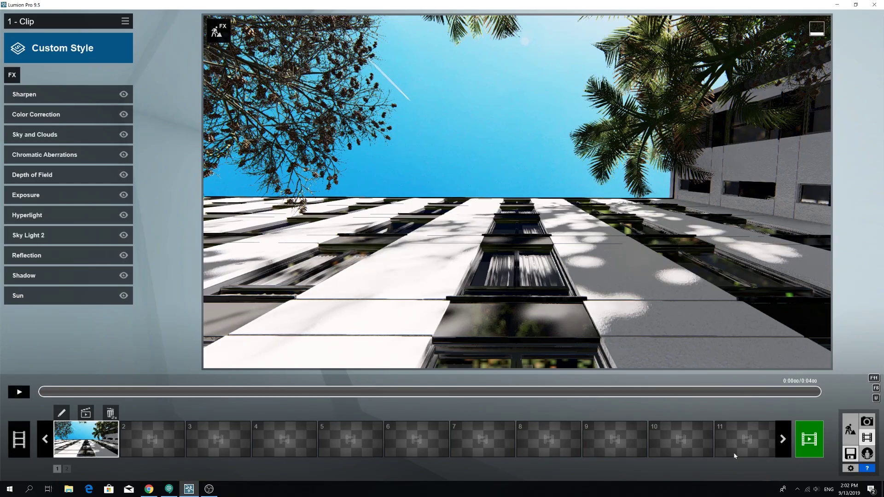
{"action": "left_click", "coordinate": [20, 393]}
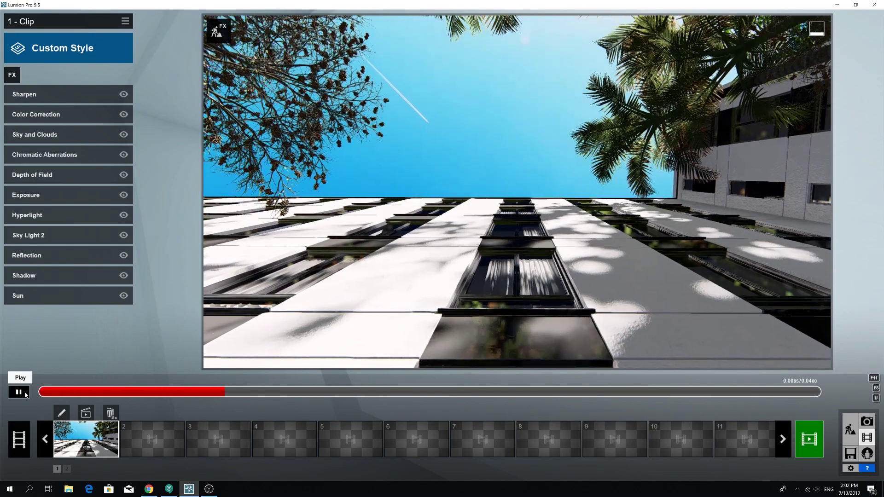